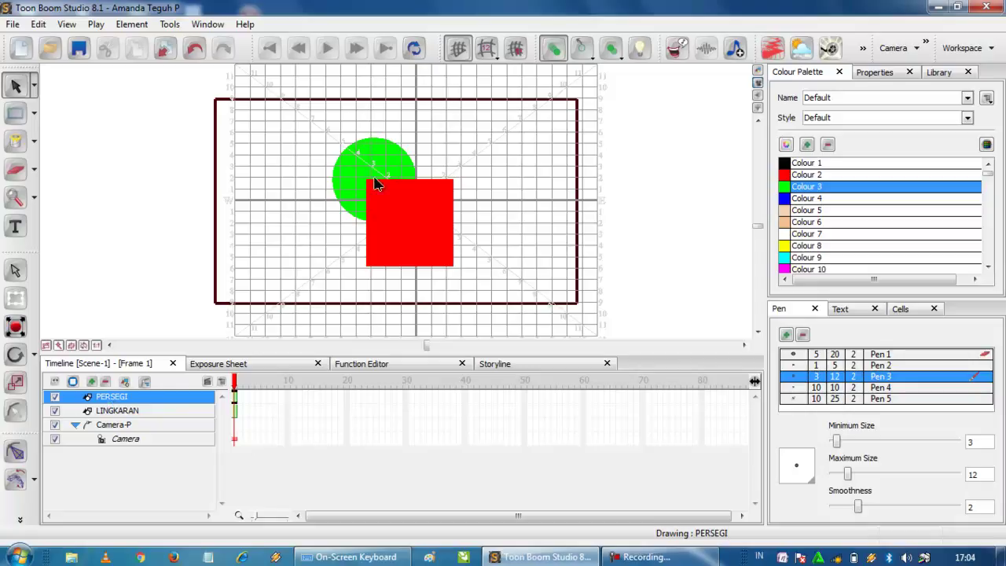
Select the PERSEGI, LINGKARAN, Camera-P and Camera elements in turn to examine which object on the canvas each one represents.
{"action": "left_click_drag", "start_coordinate": [215, 101], "coordinate": [582, 304]}
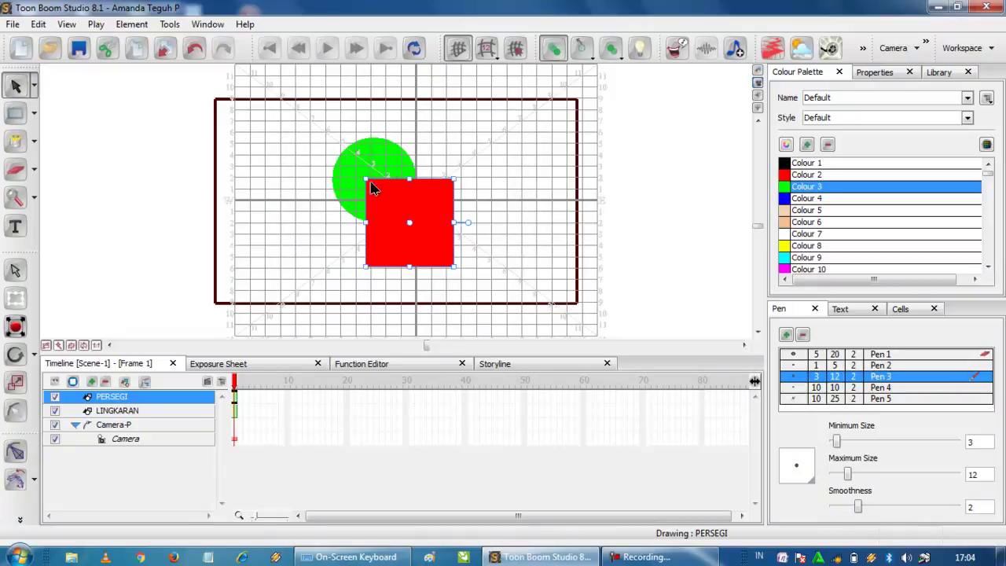
{"action": "left_click", "coordinate": [110, 412]}
{"action": "left_click", "coordinate": [111, 399]}
{"action": "left_click", "coordinate": [112, 415]}
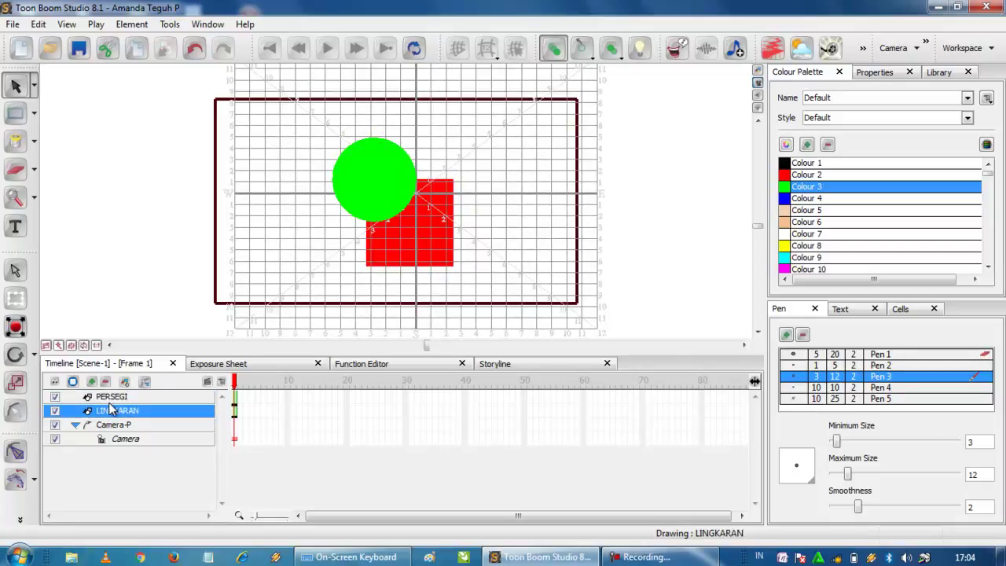
{"action": "left_click", "coordinate": [112, 399]}
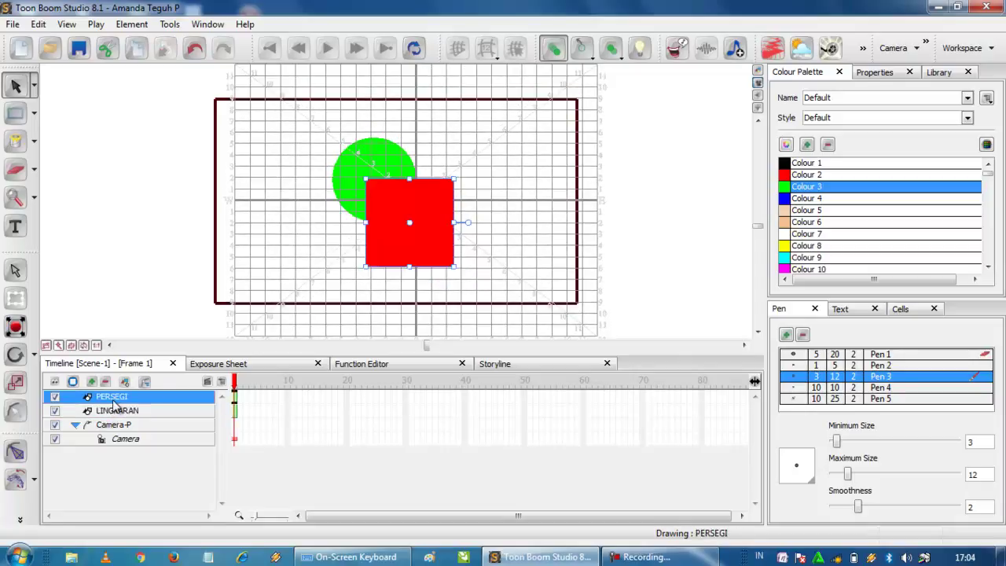
{"action": "left_click", "coordinate": [117, 410]}
{"action": "left_click", "coordinate": [110, 425]}
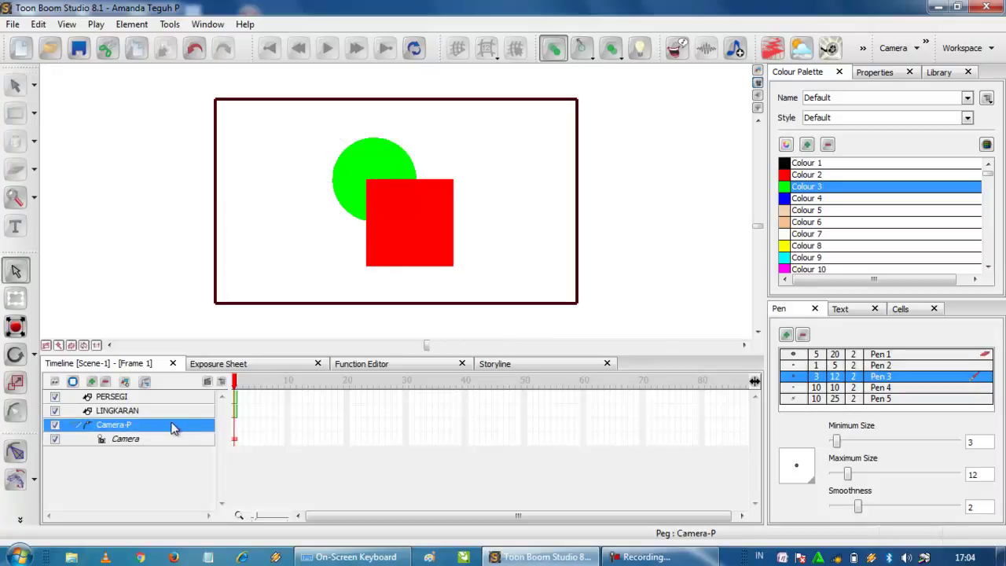
{"action": "left_click", "coordinate": [111, 443]}
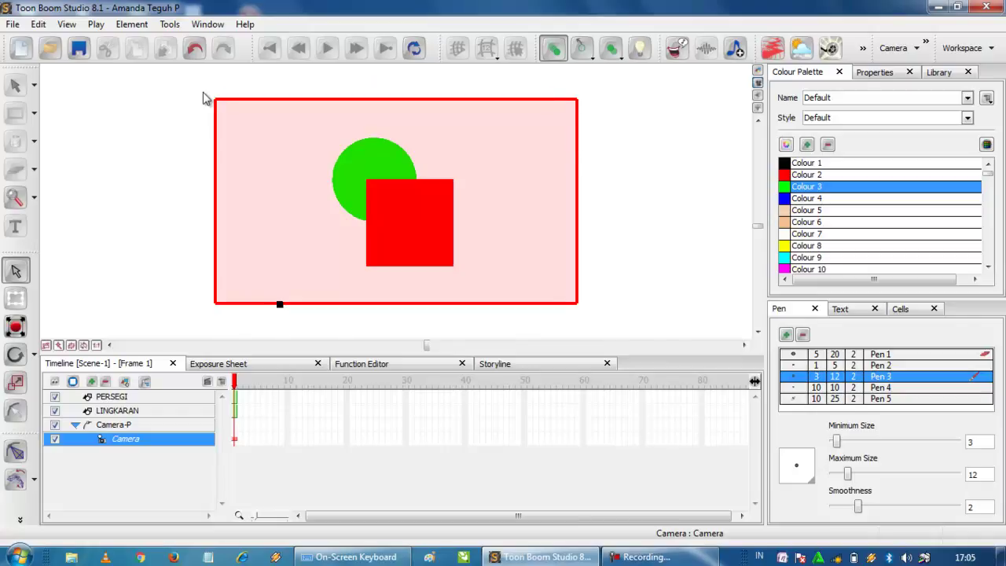
Move the green circle in the LINGKARAN drawing so that it straddles the left edge of the camera frame.
{"action": "left_click", "coordinate": [146, 412]}
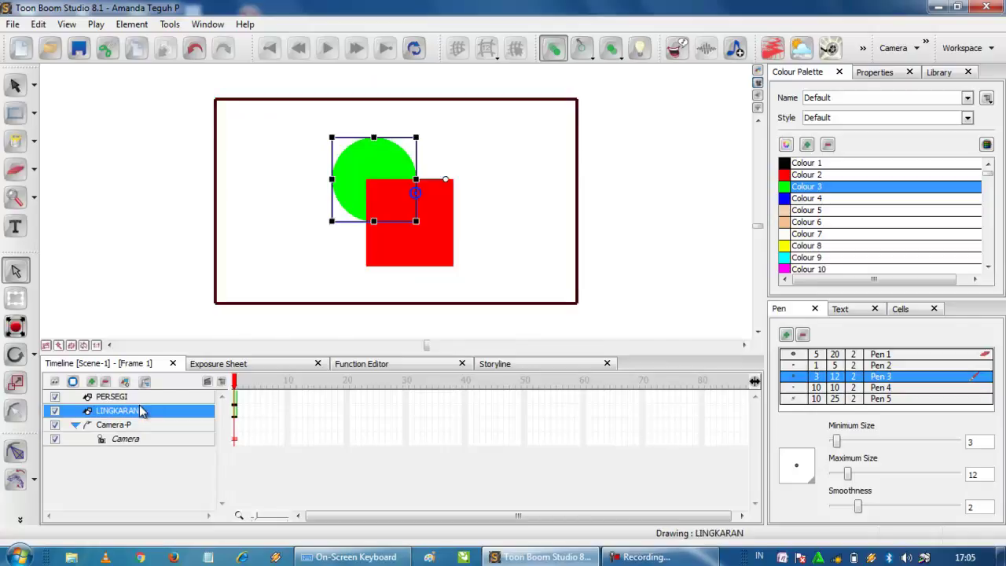
{"action": "left_click", "coordinate": [15, 85]}
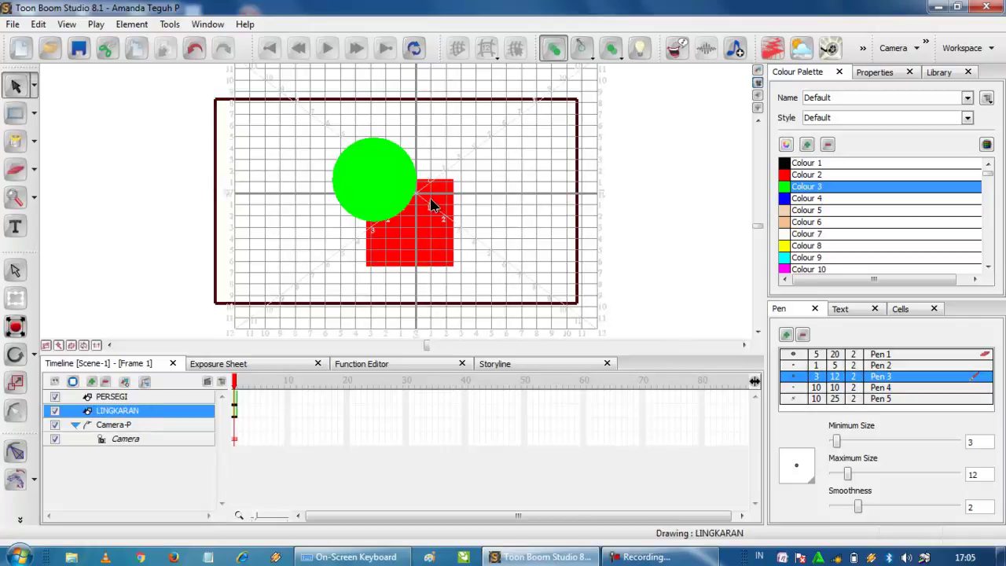
{"action": "left_click_drag", "start_coordinate": [374, 181], "coordinate": [224, 182]}
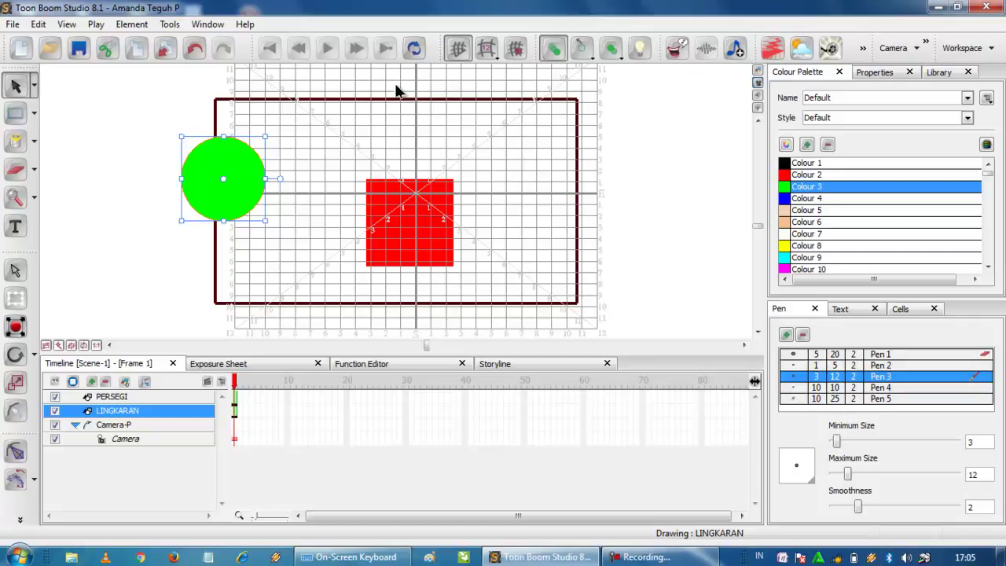
Check the camera frame's extent, and move the whole circle element back inside the frame to overlap the red square.
{"action": "left_click", "coordinate": [113, 442]}
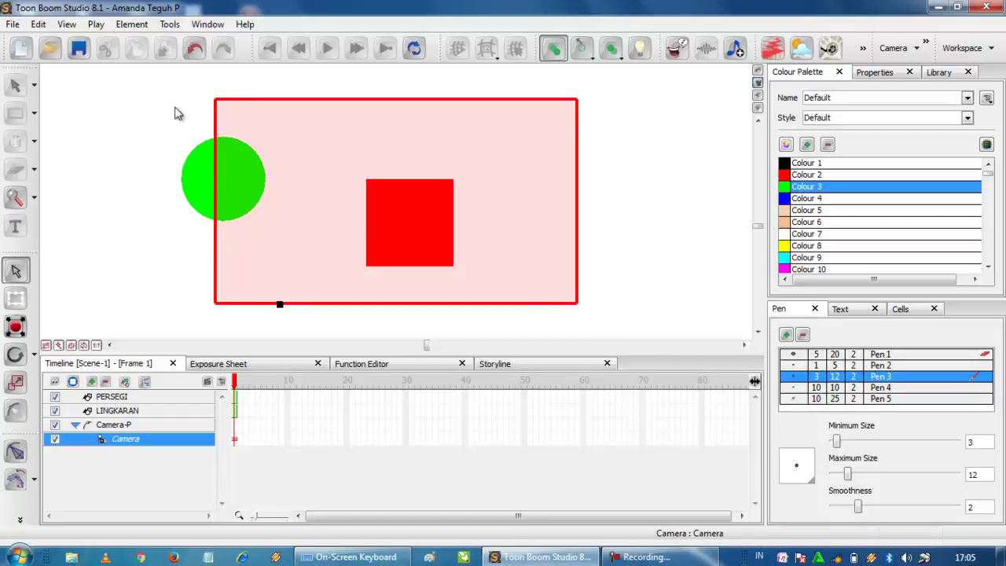
{"action": "left_click_drag", "start_coordinate": [142, 107], "coordinate": [201, 229]}
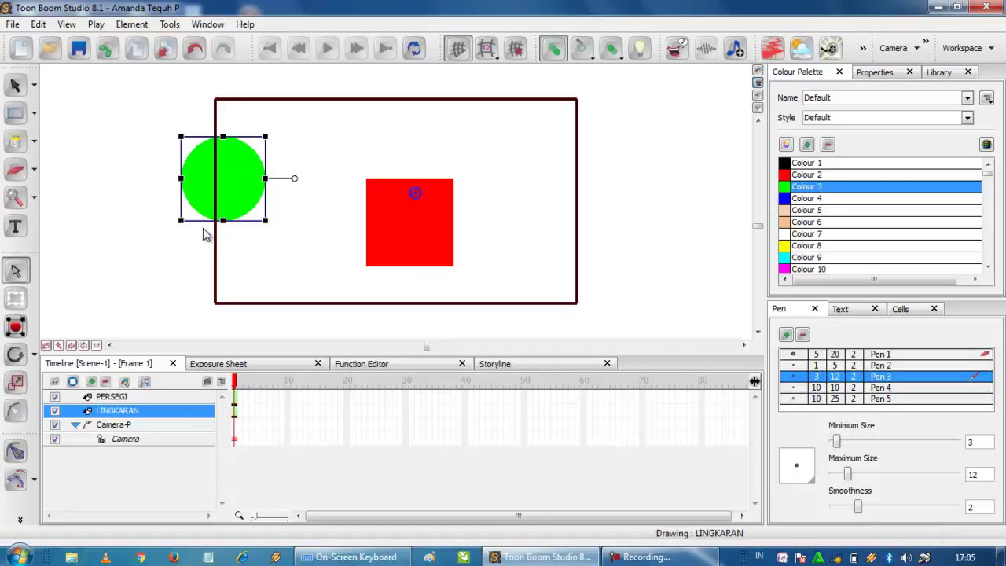
{"action": "left_click_drag", "start_coordinate": [231, 176], "coordinate": [415, 215]}
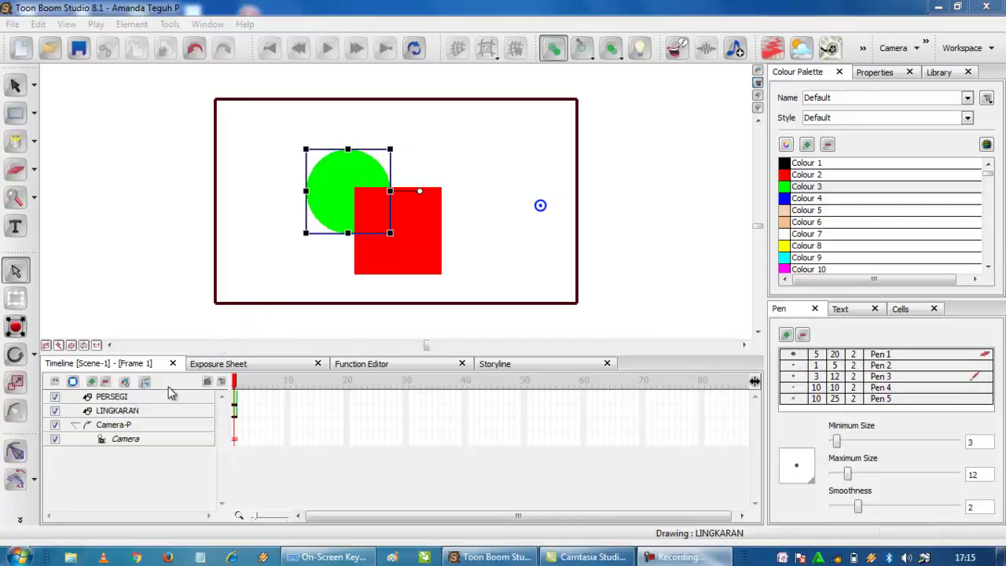
Compare the LINGKARAN drawing with the Camera-P peg, and nudge the green circle slightly down and left within its drawing.
{"action": "left_click", "coordinate": [128, 416]}
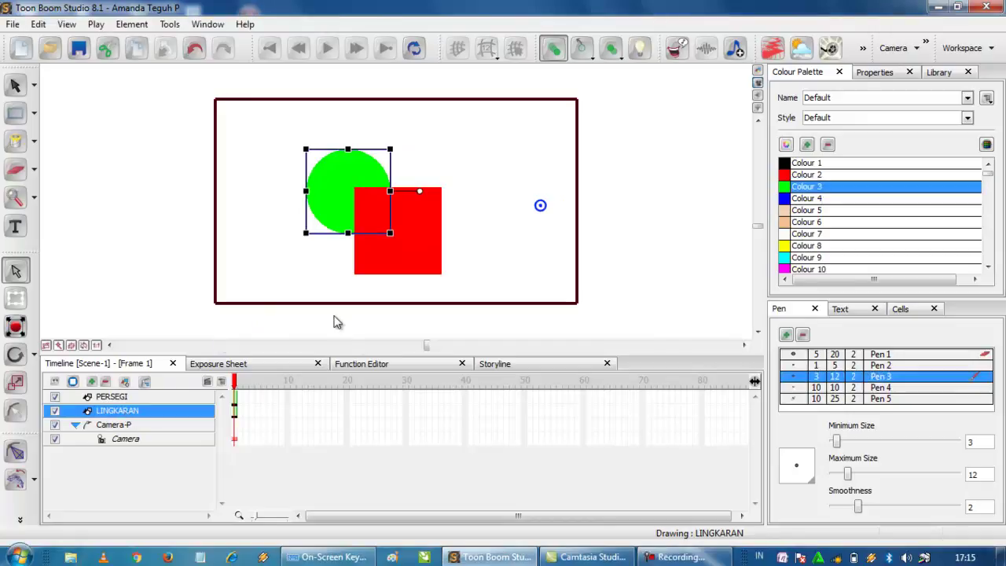
{"action": "left_click", "coordinate": [21, 92]}
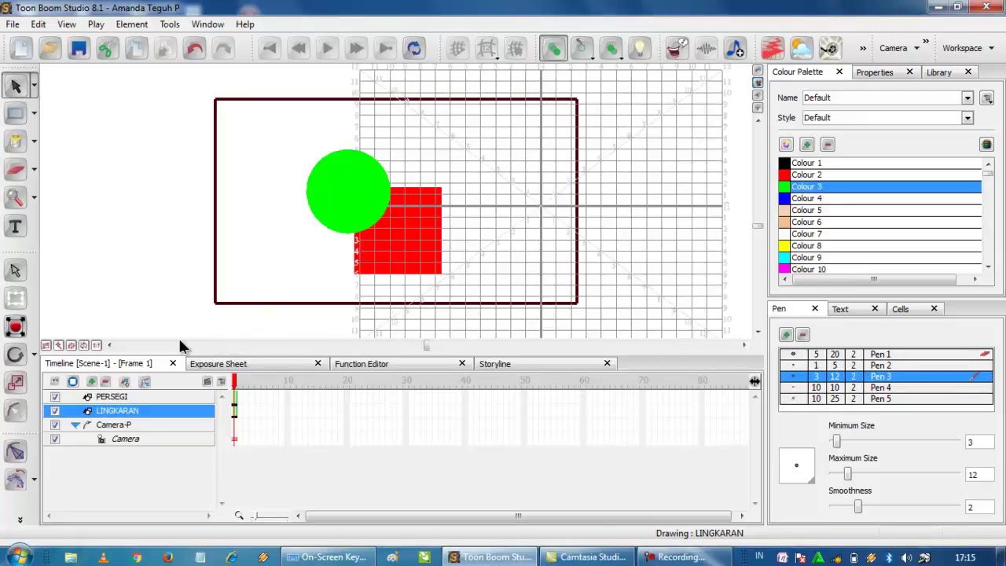
{"action": "left_click", "coordinate": [114, 425]}
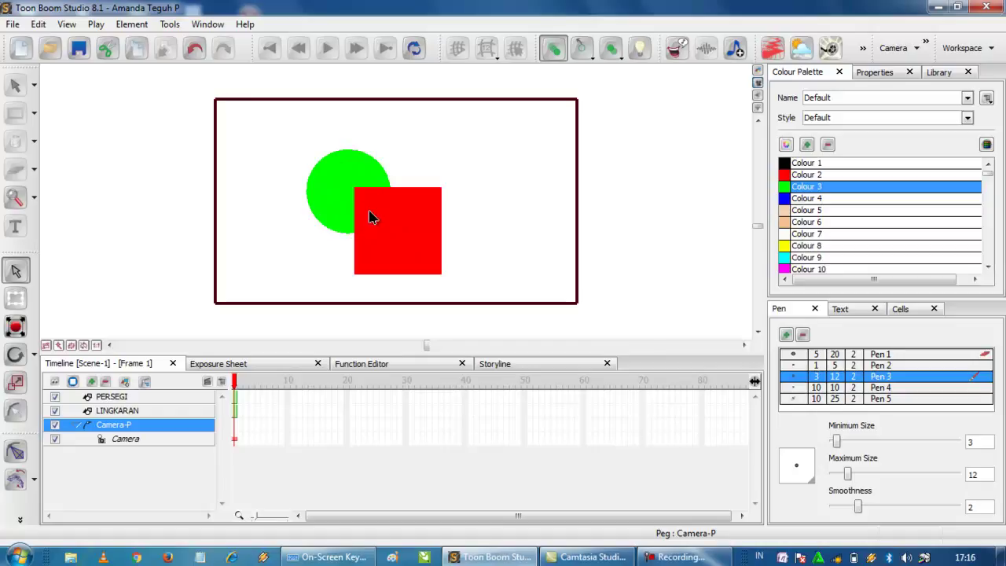
{"action": "left_click", "coordinate": [98, 412]}
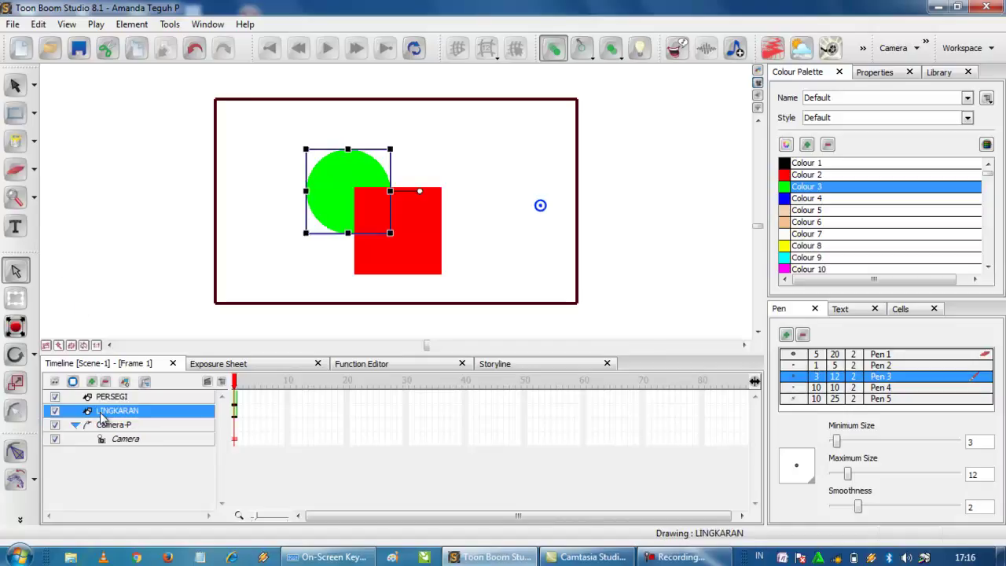
{"action": "left_click", "coordinate": [18, 86]}
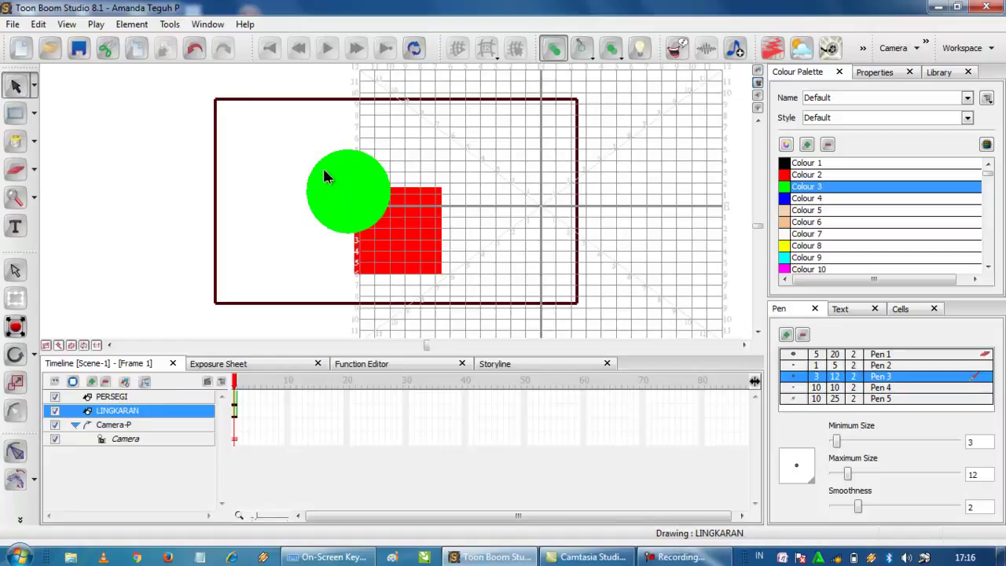
{"action": "mouse_move", "coordinate": [334, 177]}
{"action": "left_mouse_down"}
{"action": "mouse_move", "coordinate": [370, 166]}
{"action": "mouse_move", "coordinate": [339, 183]}
{"action": "left_mouse_up"}
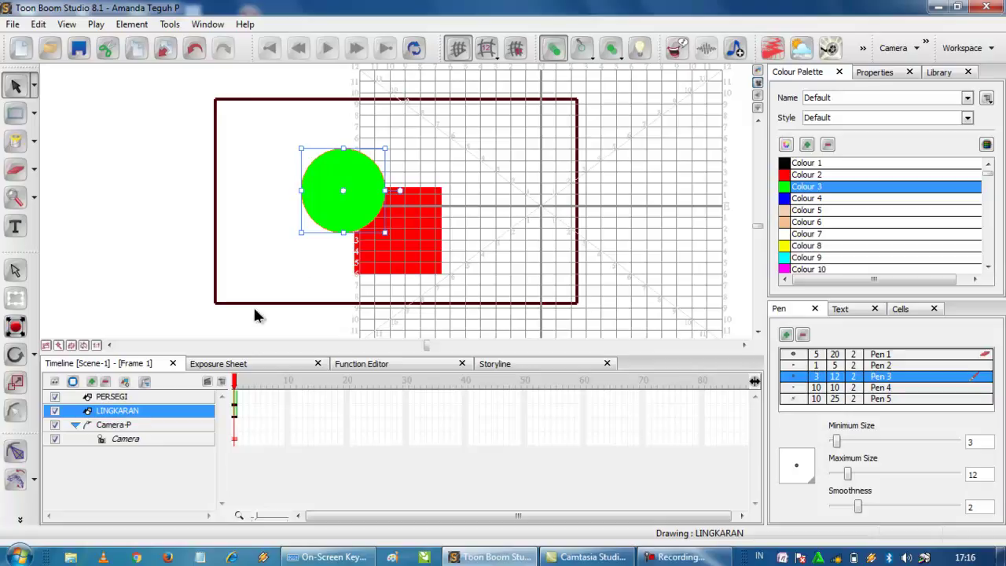
{"action": "left_click", "coordinate": [121, 416]}
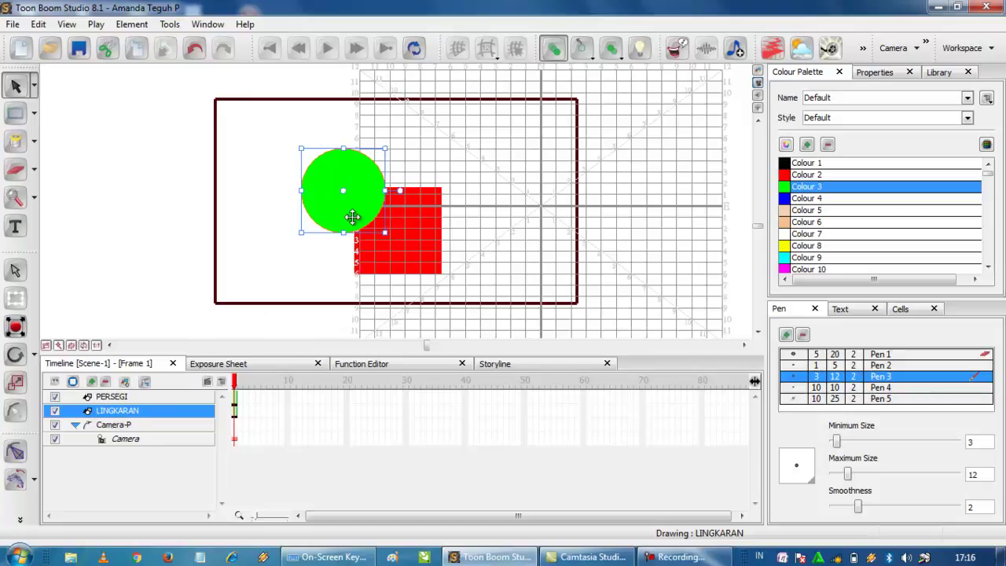
{"action": "mouse_move", "coordinate": [355, 220]}
{"action": "left_mouse_down"}
{"action": "mouse_move", "coordinate": [371, 220]}
{"action": "mouse_move", "coordinate": [346, 236]}
{"action": "mouse_move", "coordinate": [356, 220]}
{"action": "left_mouse_up"}
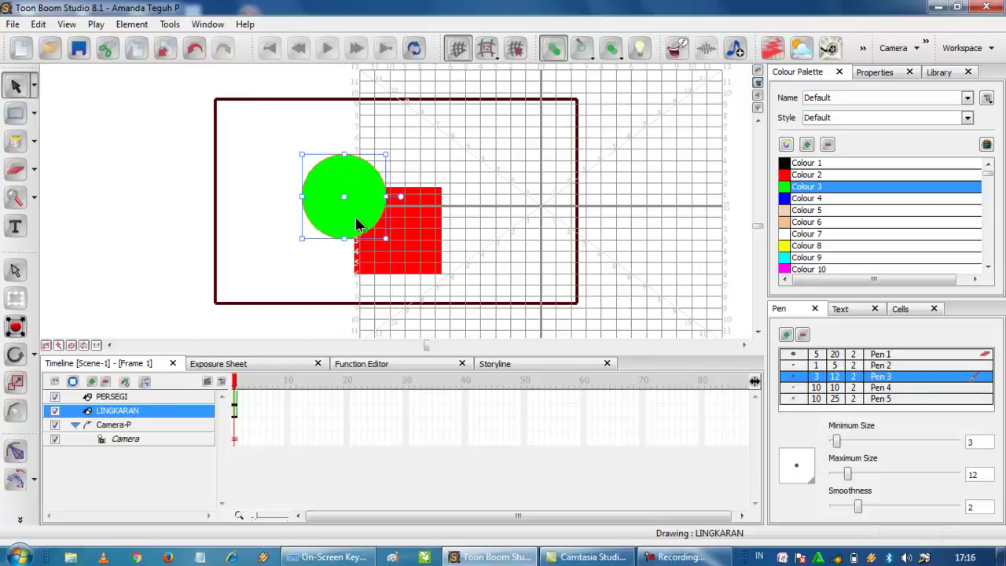
{"action": "left_click", "coordinate": [123, 399]}
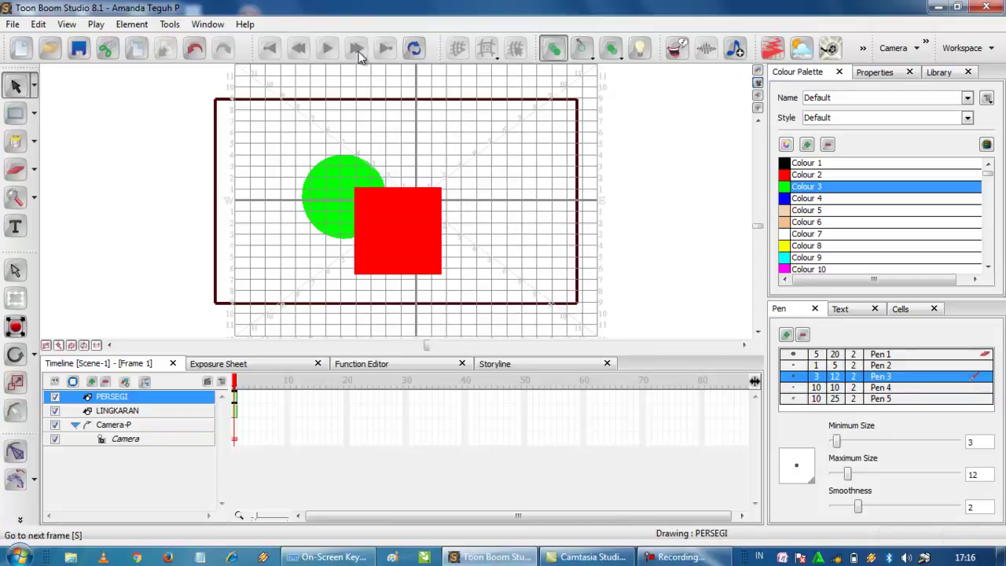
{"action": "left_click", "coordinate": [114, 425]}
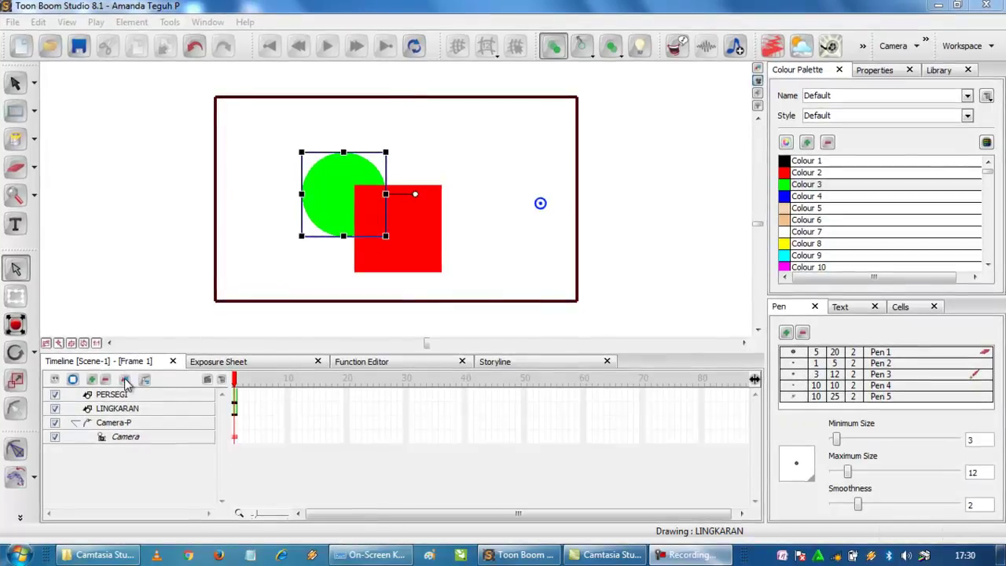
Add a new drawing element to the timeline and place it above PERSEGI.
{"action": "left_click", "coordinate": [126, 380]}
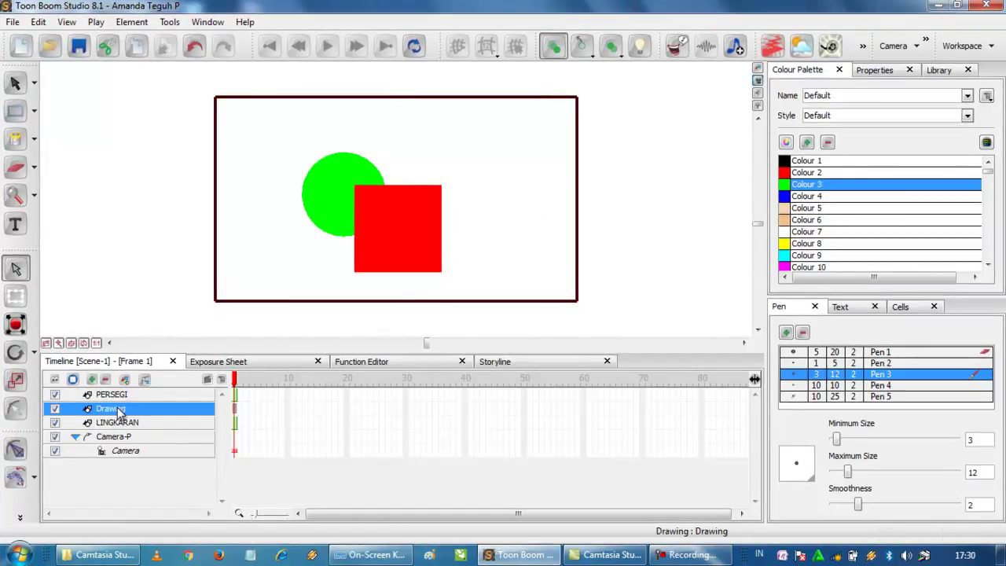
{"action": "key", "text": "ctrl+z"}
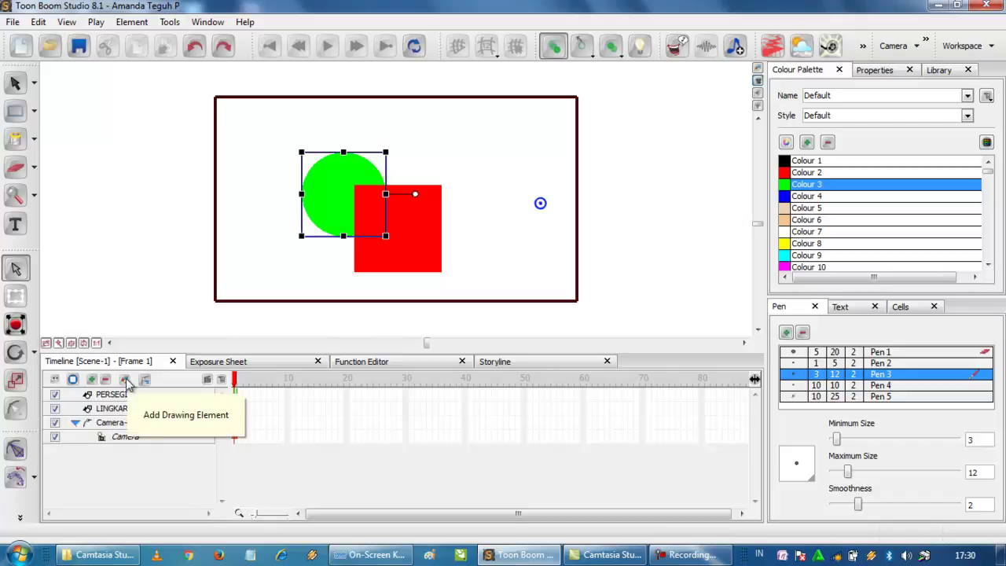
{"action": "left_click", "coordinate": [126, 380]}
{"action": "left_click_drag", "start_coordinate": [122, 407], "coordinate": [122, 394]}
Rename the new drawing element above PERSEGI with the author's name.
{"action": "double_click", "coordinate": [120, 394]}
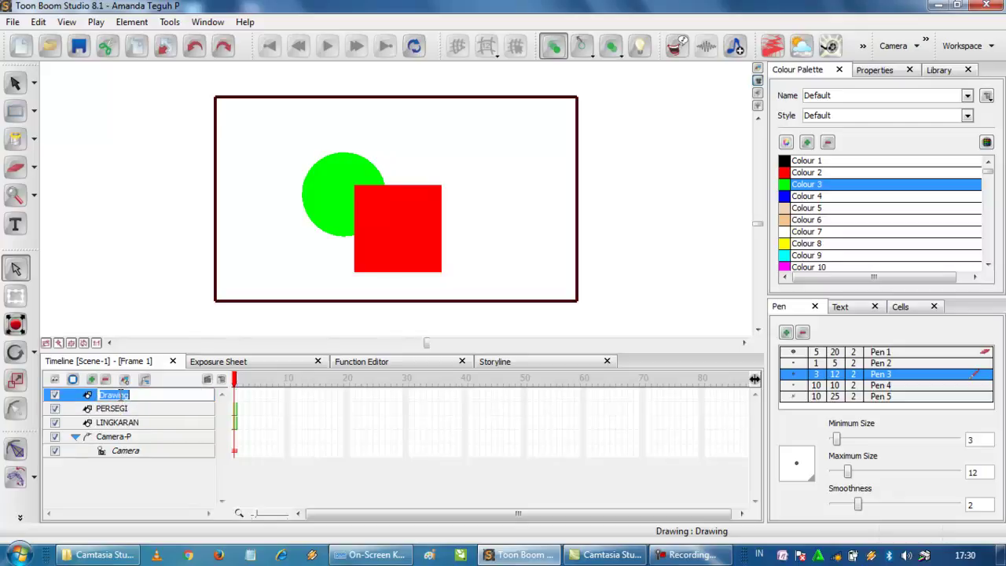
{"action": "type", "text": "TEGUH"}
{"action": "key", "text": "Return"}
{"action": "left_click", "coordinate": [154, 422]}
{"action": "left_click", "coordinate": [137, 396]}
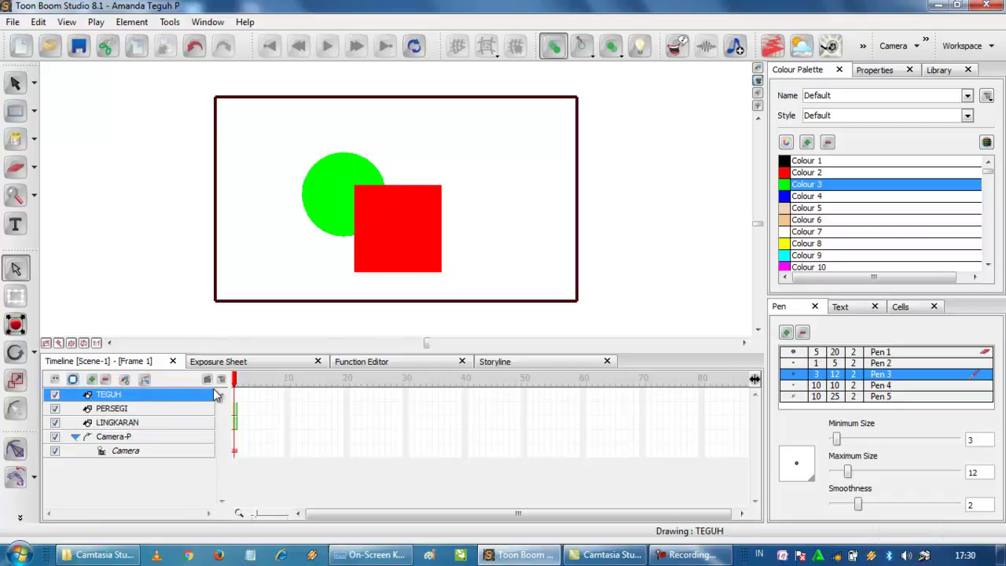
Delete the newly renamed drawing element from the timeline.
{"action": "double_click", "coordinate": [106, 395]}
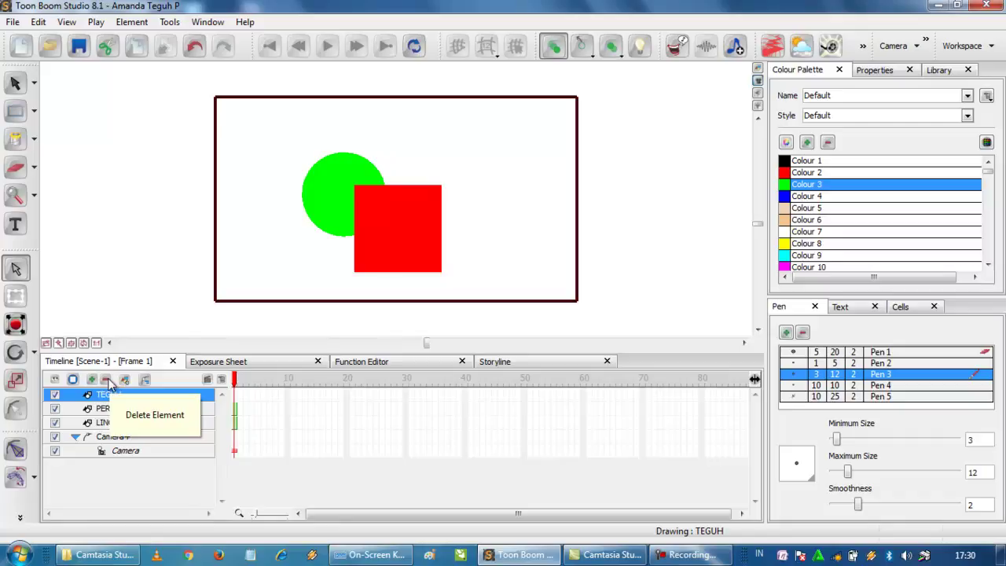
{"action": "left_click", "coordinate": [106, 380]}
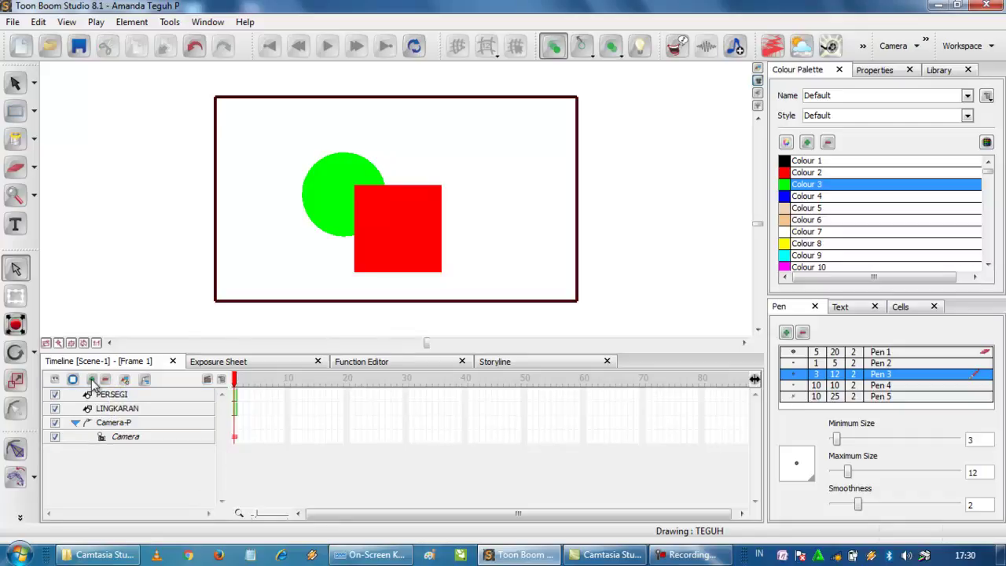
Examine the type options offered for adding a new element, and cancel without creating one.
{"action": "left_click", "coordinate": [92, 380]}
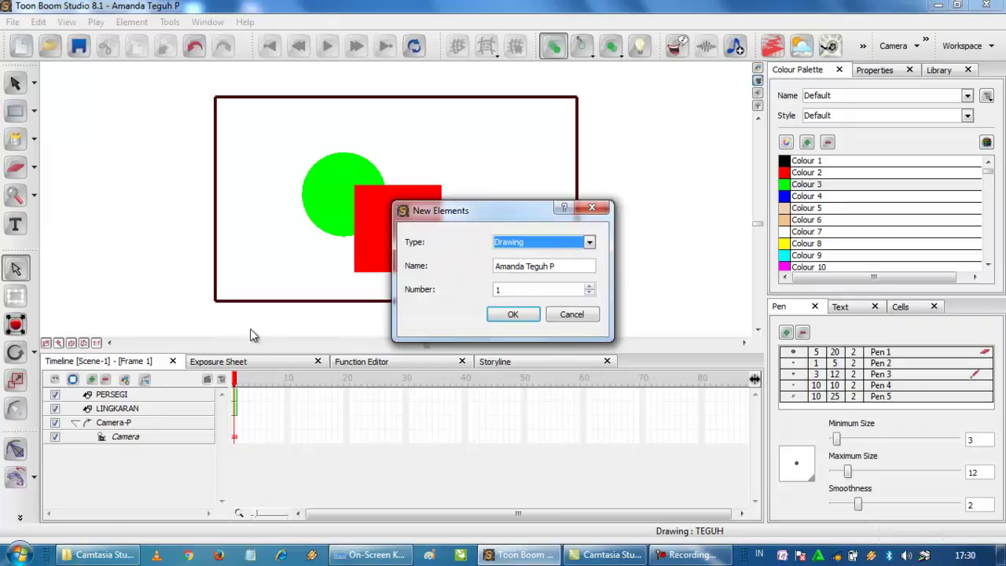
{"action": "left_click", "coordinate": [571, 244]}
{"action": "left_click", "coordinate": [557, 243]}
{"action": "left_click", "coordinate": [569, 313]}
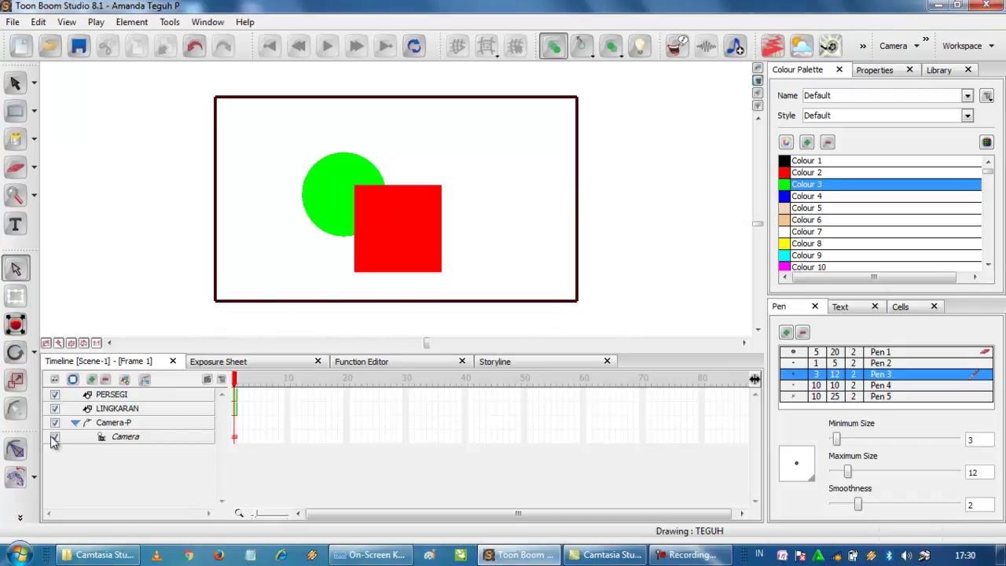
Turn the visibility of the PERSEGI element off and on repeatedly, leaving it shown.
{"action": "left_click", "coordinate": [55, 393]}
{"action": "left_click", "coordinate": [56, 393]}
{"action": "left_click", "coordinate": [55, 395]}
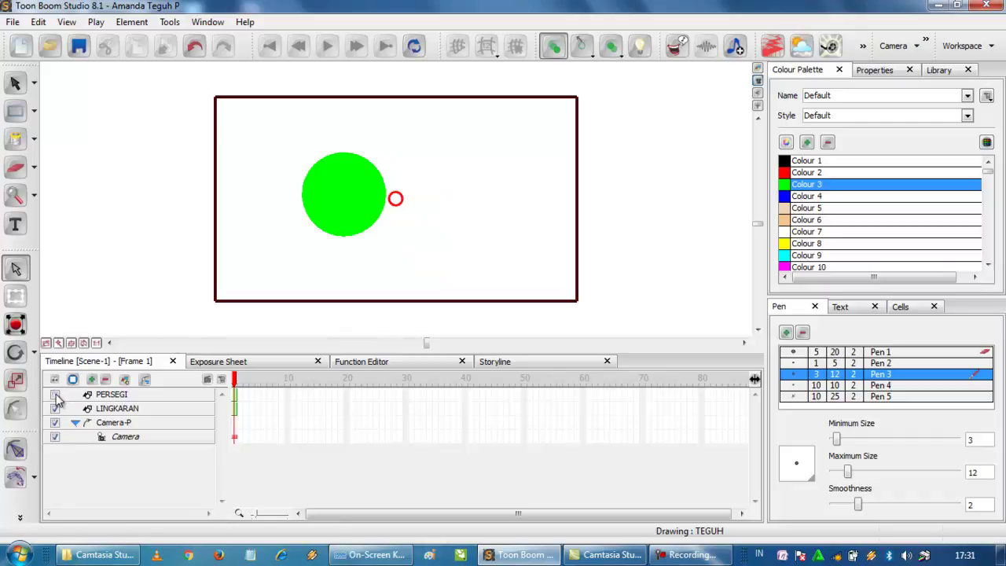
{"action": "left_click", "coordinate": [56, 399]}
{"action": "left_click", "coordinate": [56, 400]}
{"action": "left_click", "coordinate": [56, 399]}
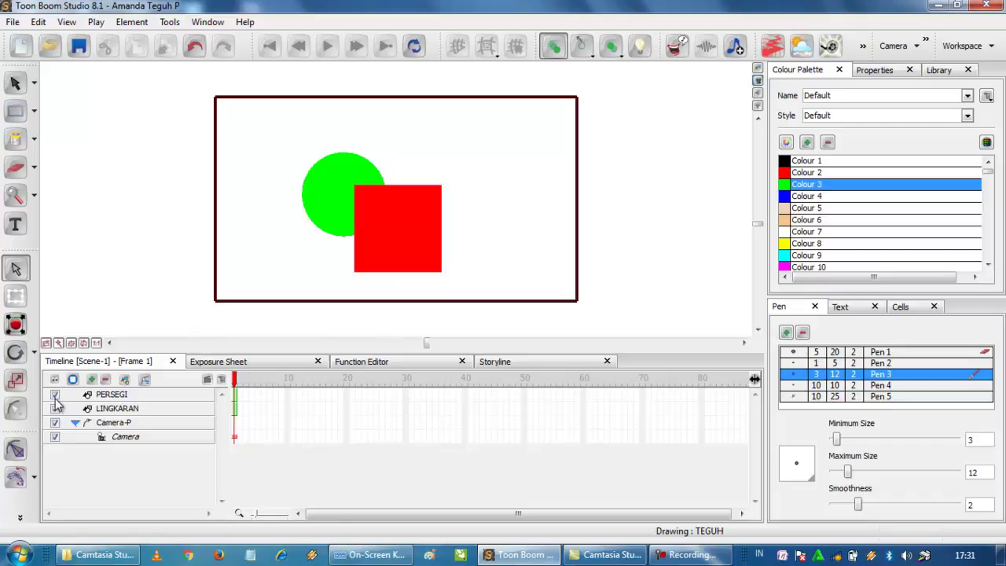
{"action": "left_click", "coordinate": [55, 401]}
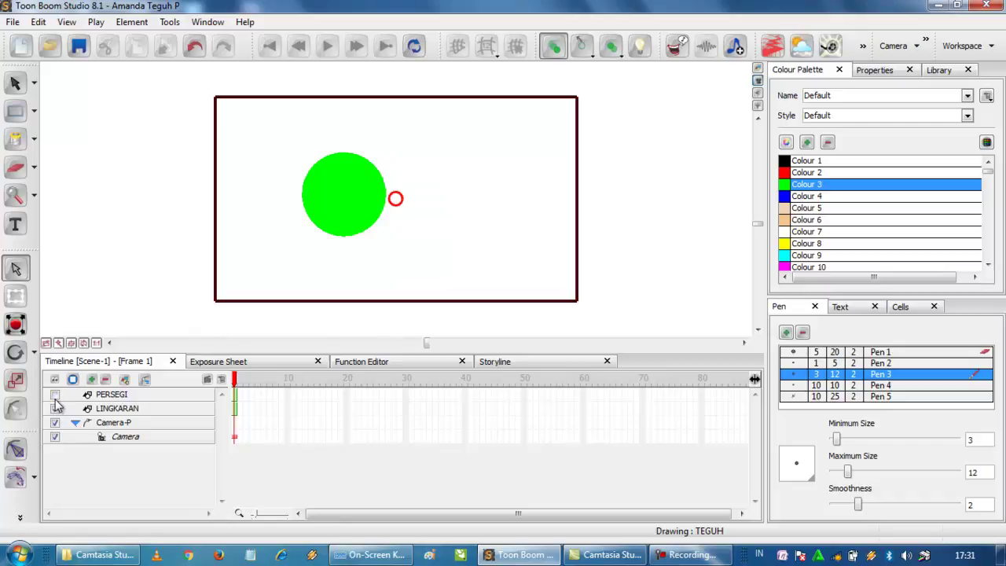
{"action": "left_click", "coordinate": [55, 400]}
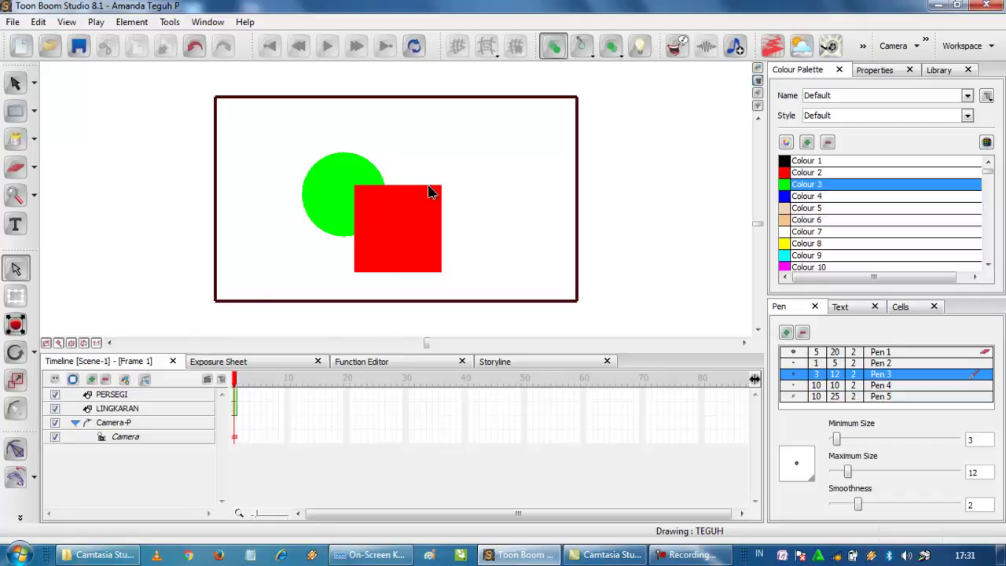
Hide the PERSEGI, LINGKARAN, Camera-P and Camera elements, and show the hidden elements again all at once.
{"action": "left_click_drag", "start_coordinate": [56, 400], "coordinate": [56, 434]}
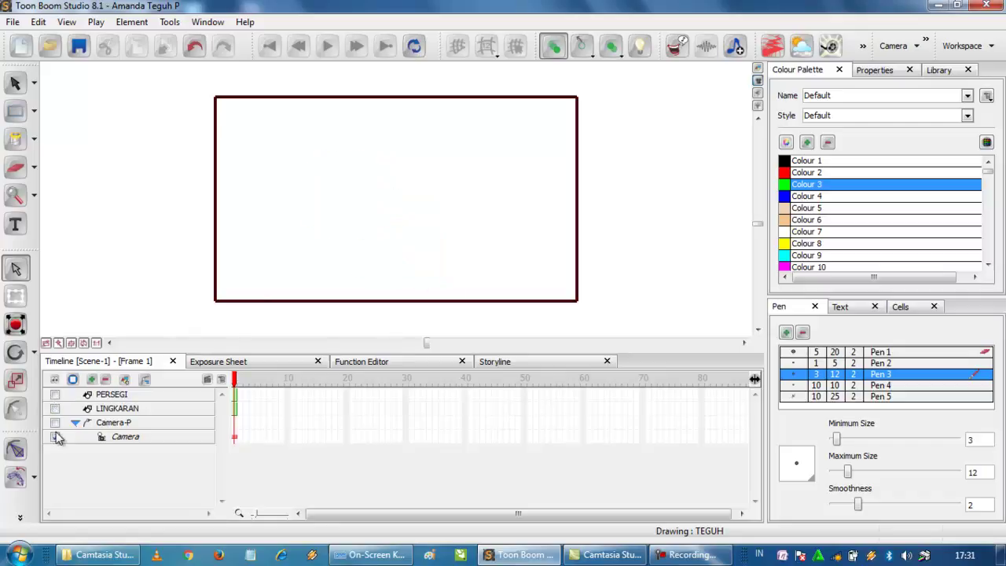
{"action": "left_click", "coordinate": [56, 437]}
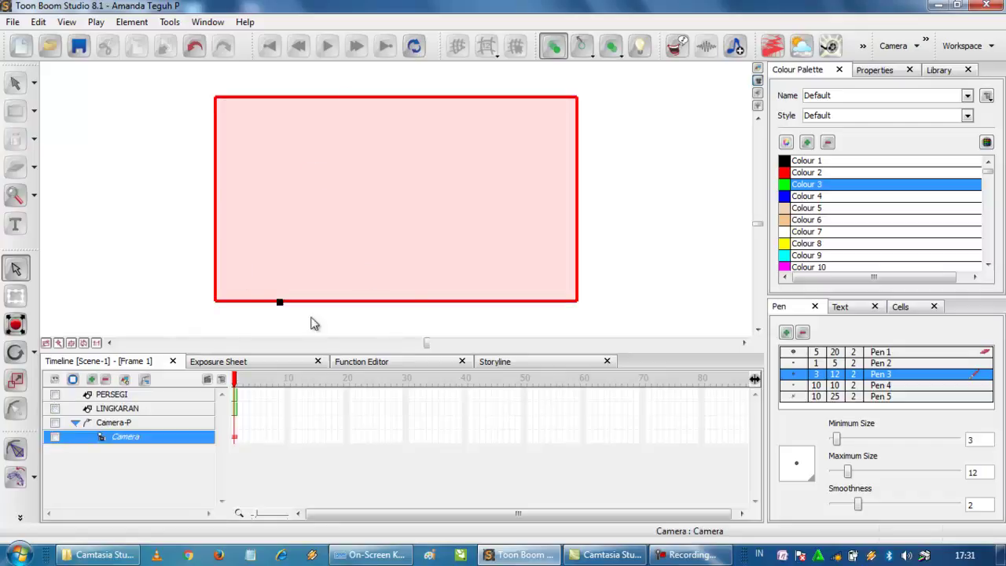
{"action": "left_click", "coordinate": [55, 379]}
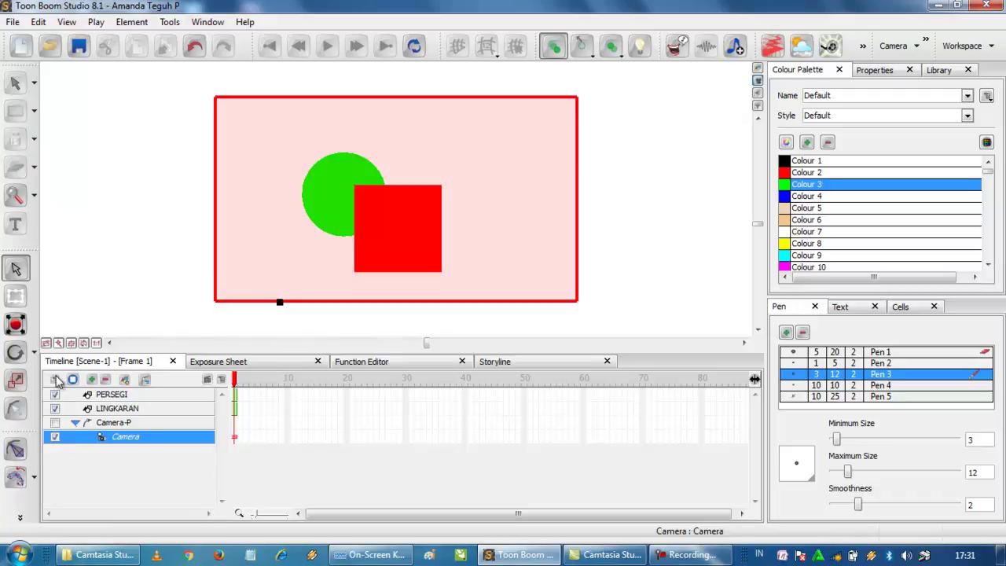